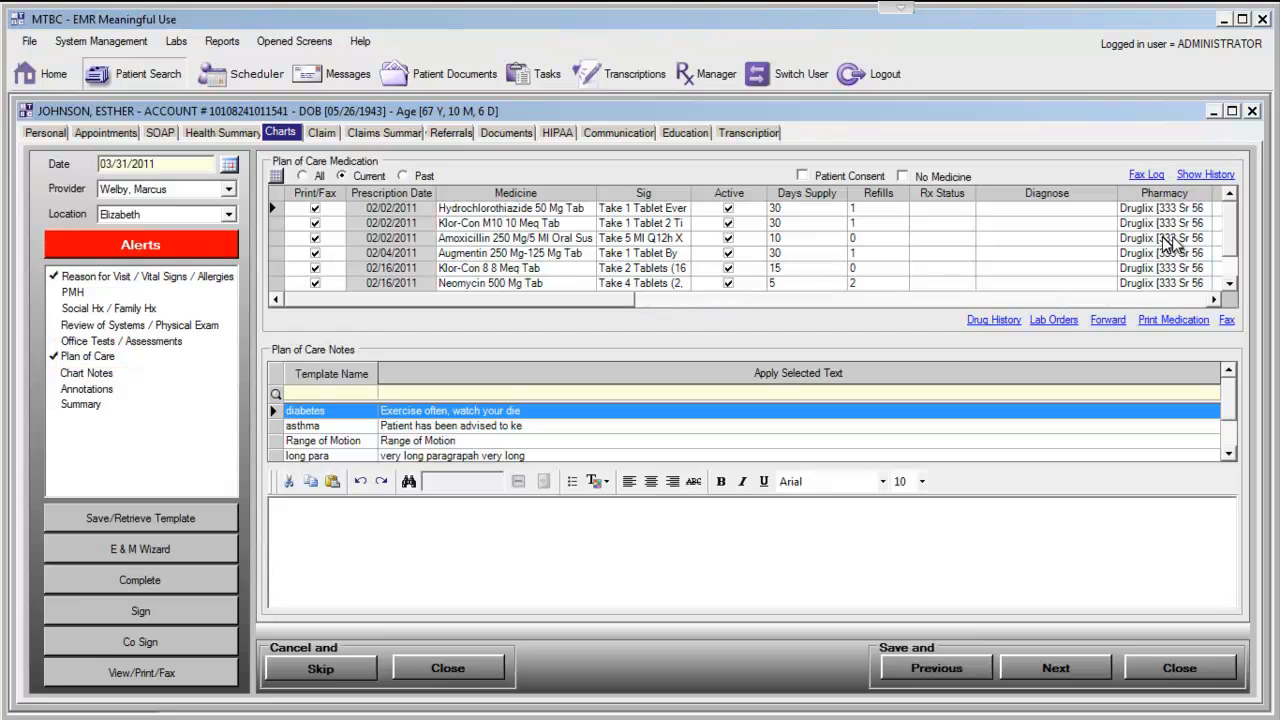
# Start a new Plan of Care medication below the existing ones, using no benefit plan, and set its type to Prescription.
pyautogui.click(1230, 270)
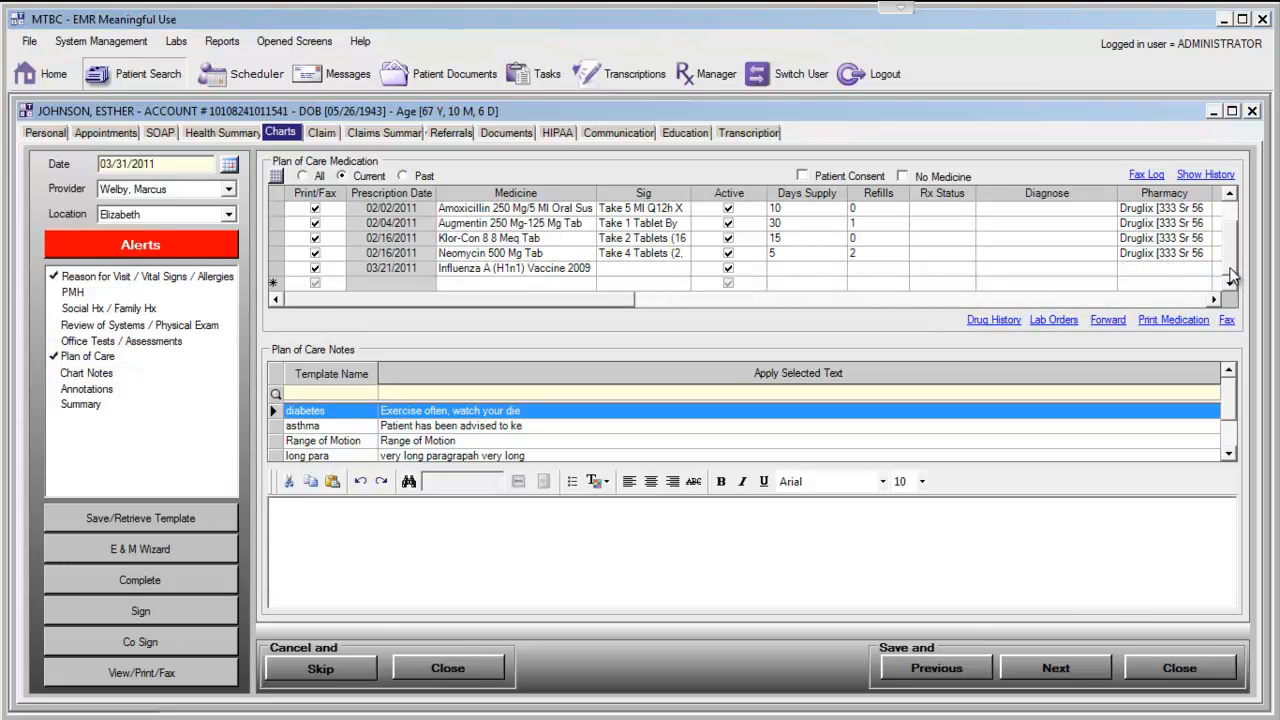
pyautogui.click(591, 284)
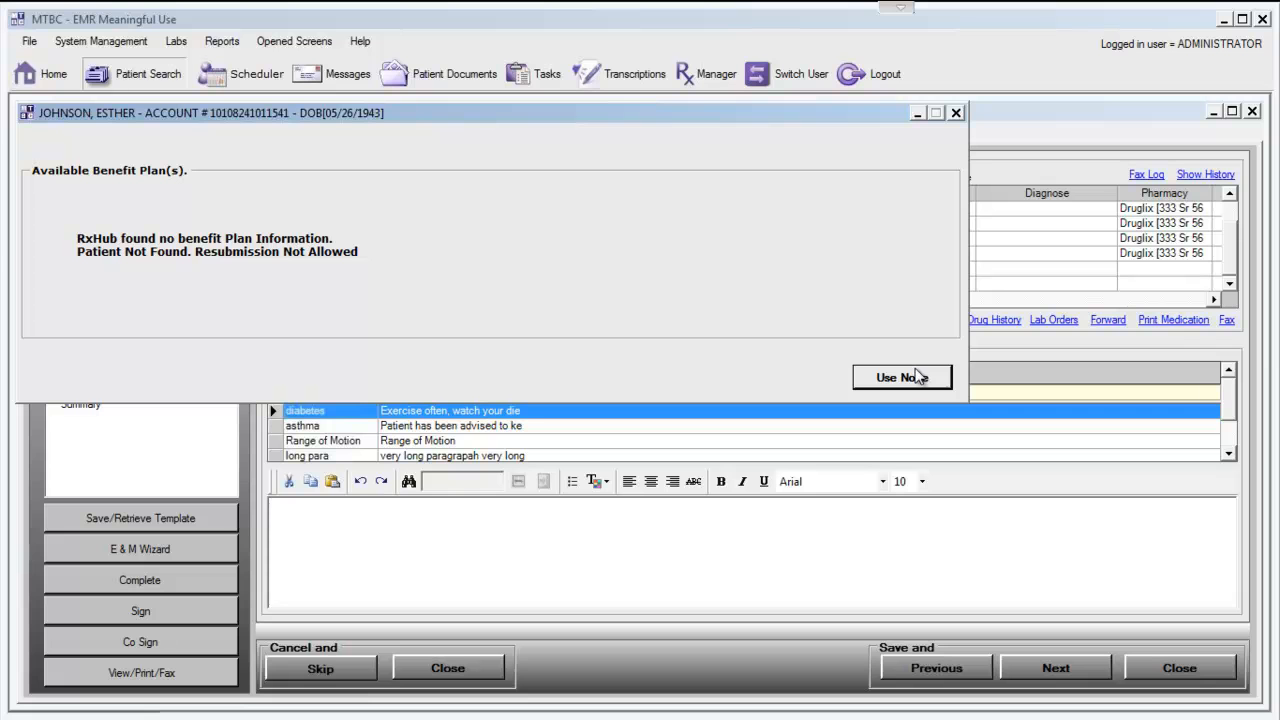
pyautogui.click(902, 377)
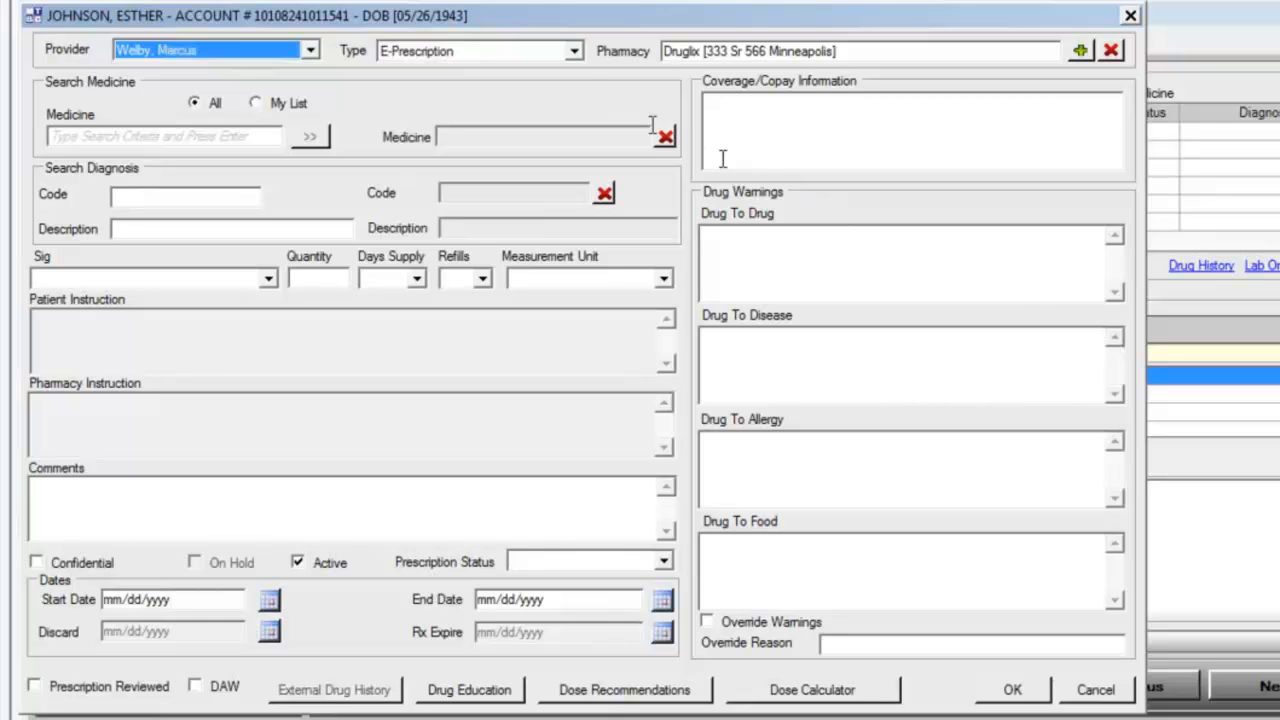
pyautogui.click(575, 52)
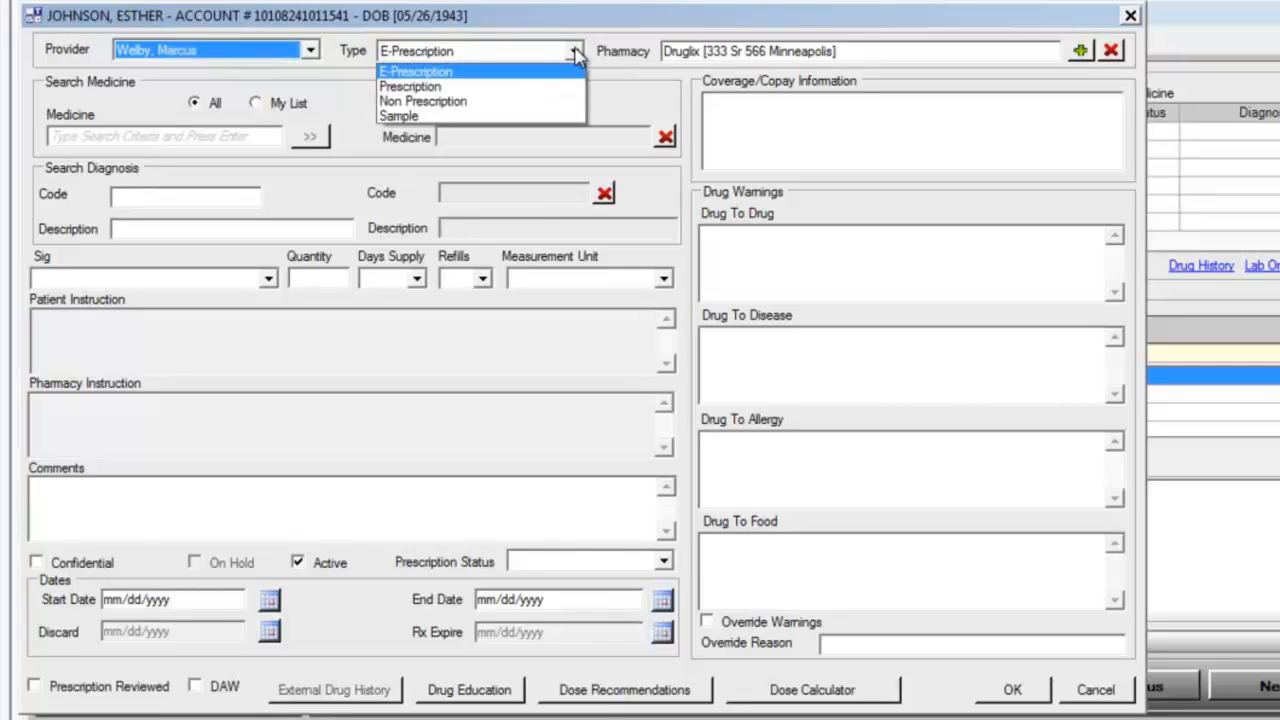
pyautogui.click(411, 88)
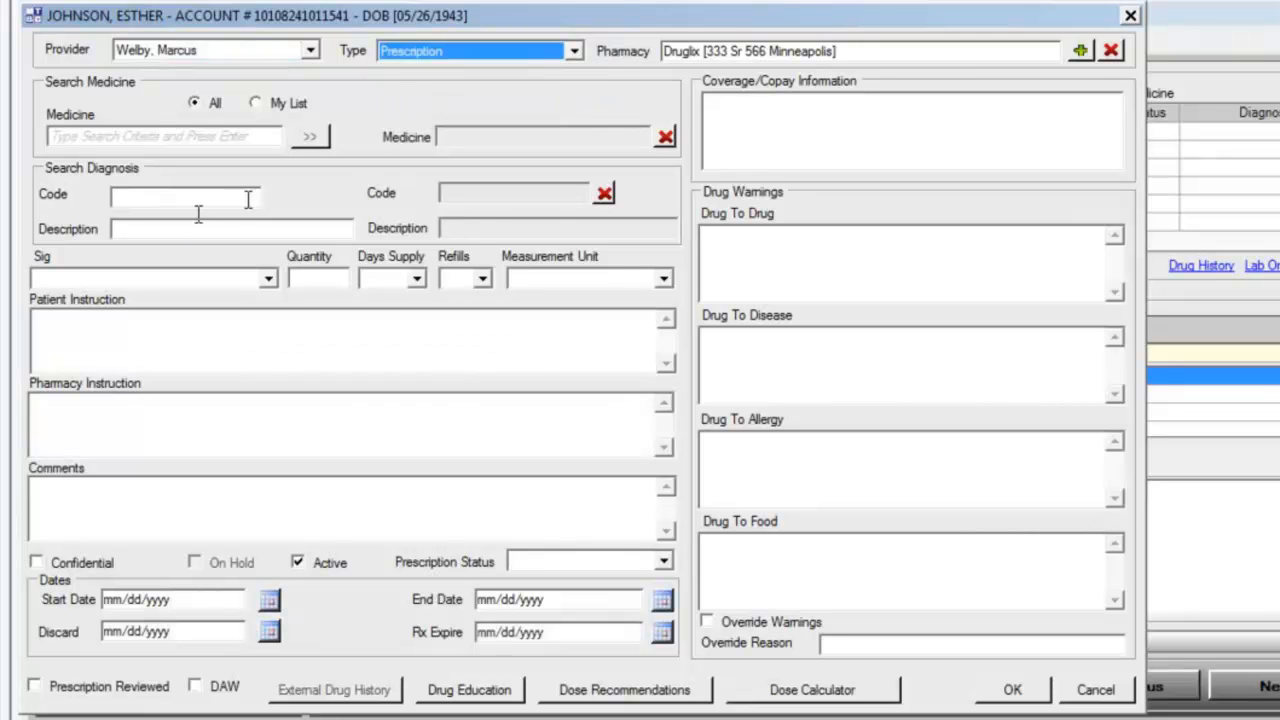
# Search all medicines for crestor and select Crestor 20 mg Tab for the prescription.
pyautogui.click(174, 134)
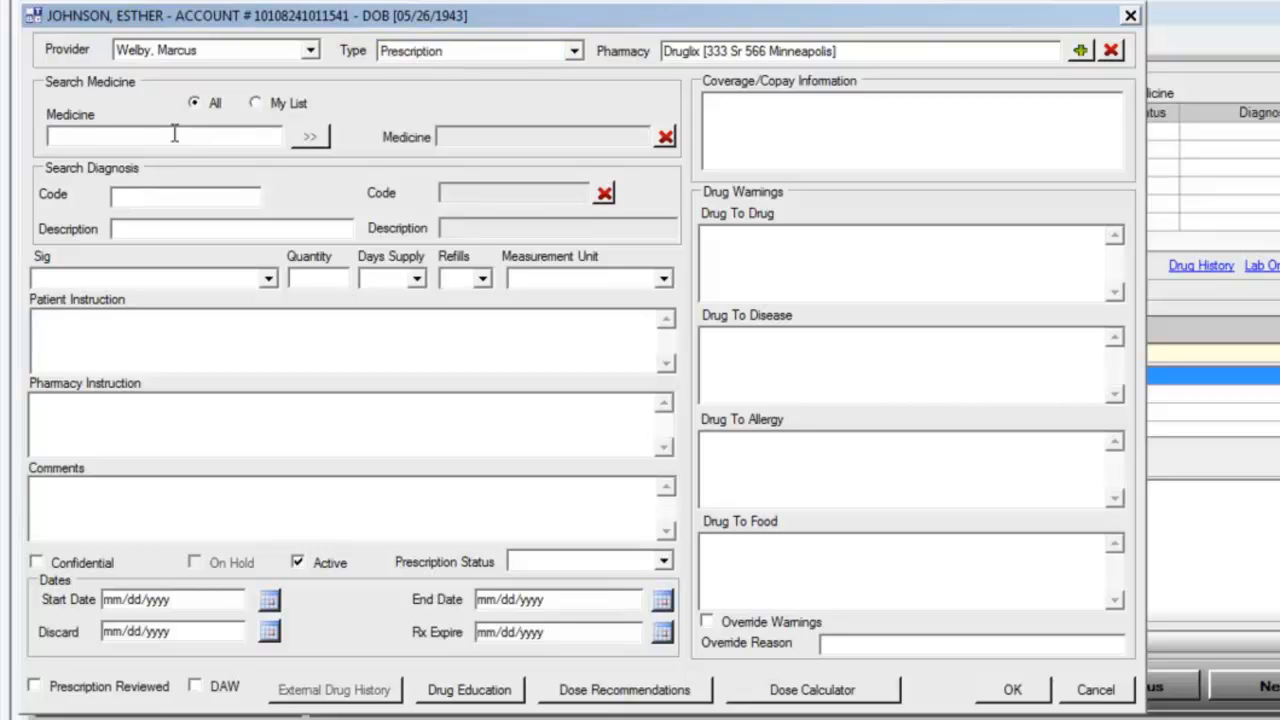
pyautogui.write('crestor')
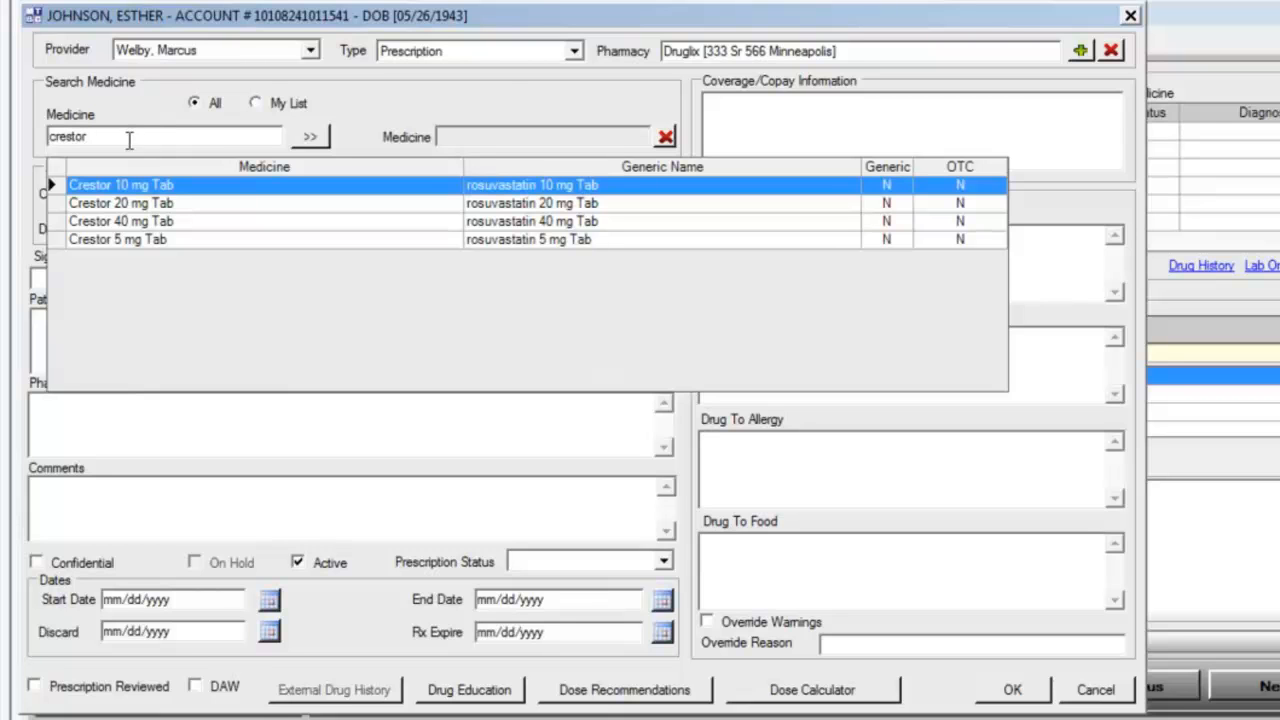
pyautogui.click(135, 203)
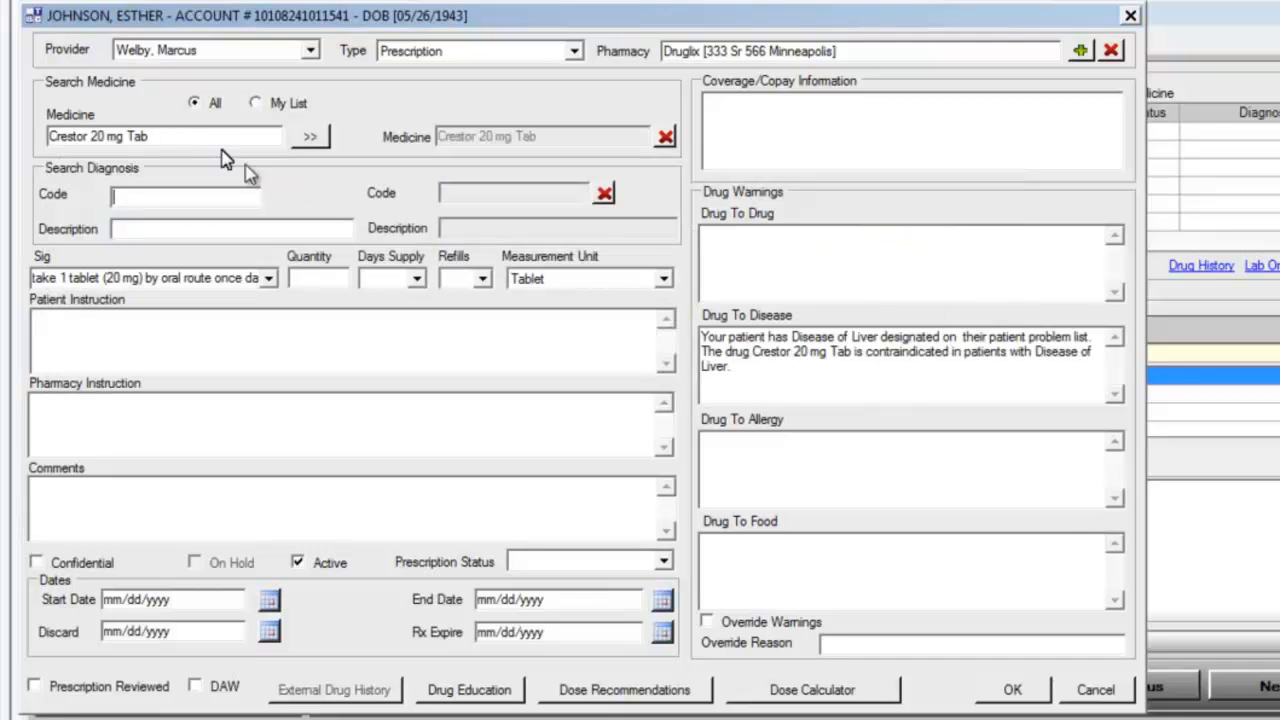
# Set the prescription's quantity to 30, days supply to 30 and refills to 0.
pyautogui.click(319, 279)
pyautogui.write('30')
pyautogui.press('Tab')
pyautogui.write('30')
pyautogui.press('Tab')
pyautogui.write('0')
# Replace the prescribed medicine with Klor-Con 8 8 mEq Tab and save the prescription to the Plan of Care.
pyautogui.moveTo(211, 141); pyautogui.dragTo(15, 136)
pyautogui.press('BackSpace')
pyautogui.write('klor')
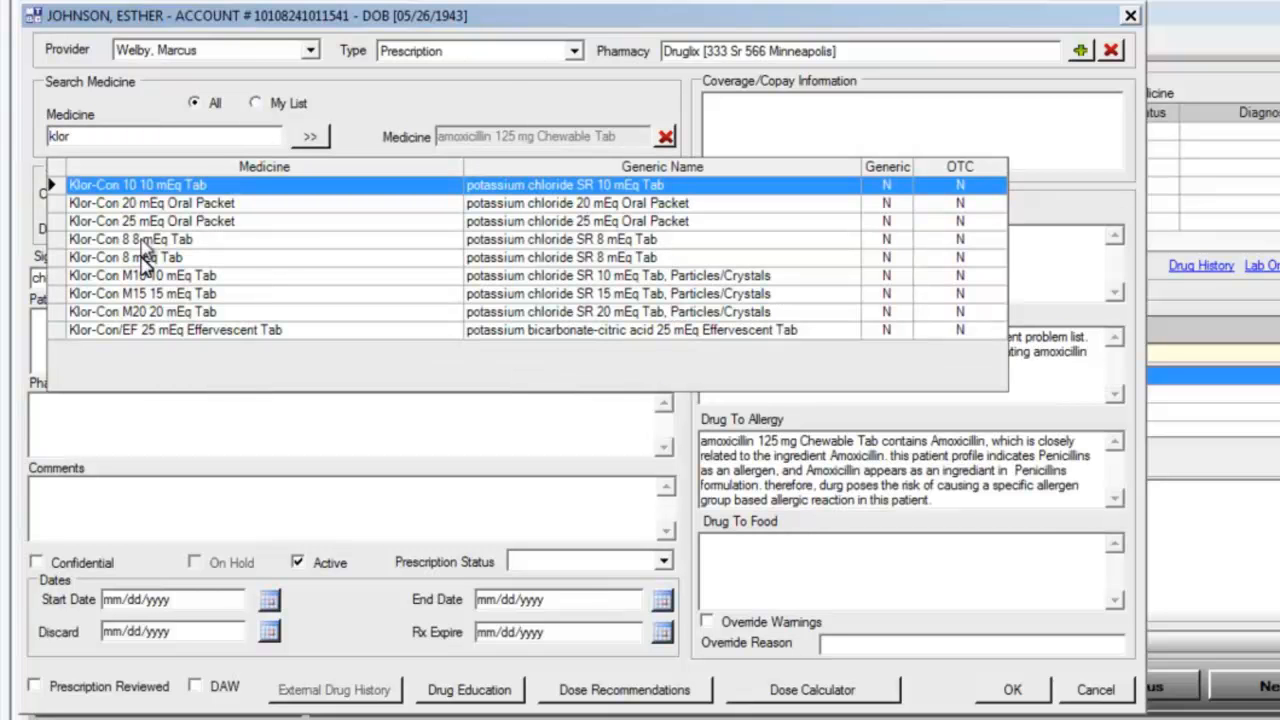
pyautogui.doubleClick(150, 241)
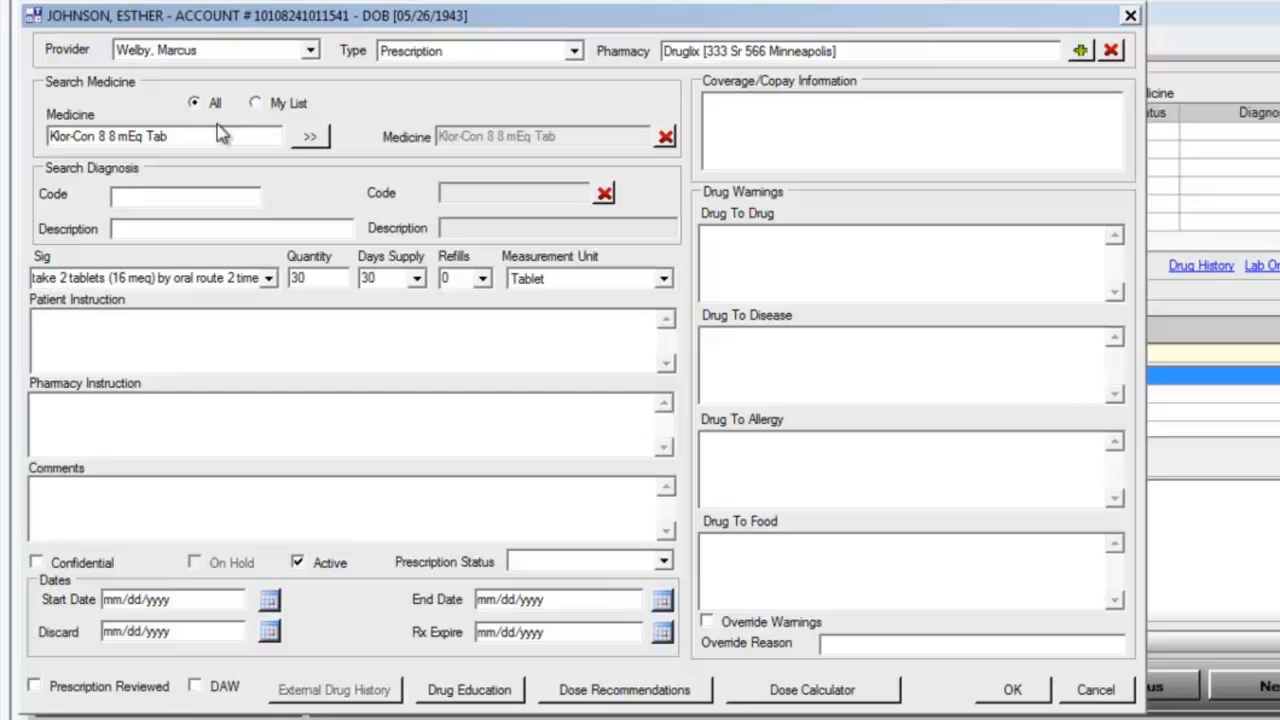
pyautogui.click(1012, 690)
pyautogui.click(510, 268)
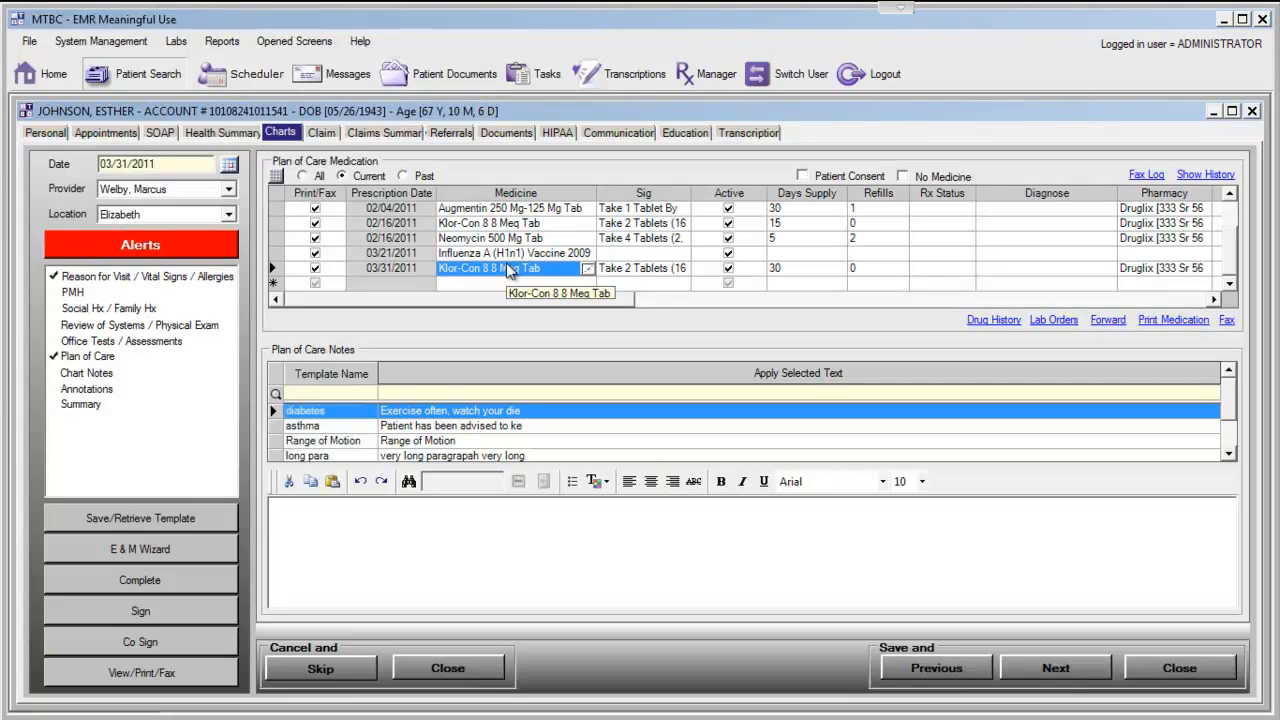
# Create a new patient from the patient search and enter the last name, first name and date of birth.
pyautogui.click(137, 62)
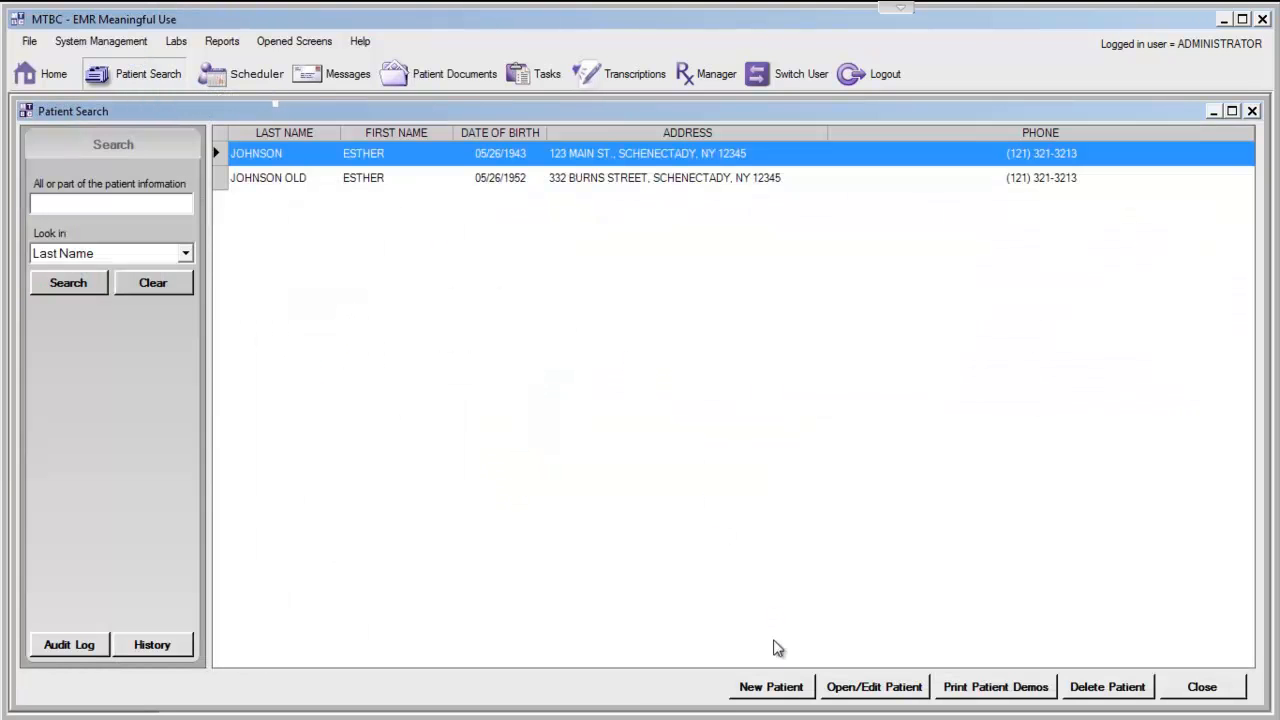
pyautogui.click(771, 687)
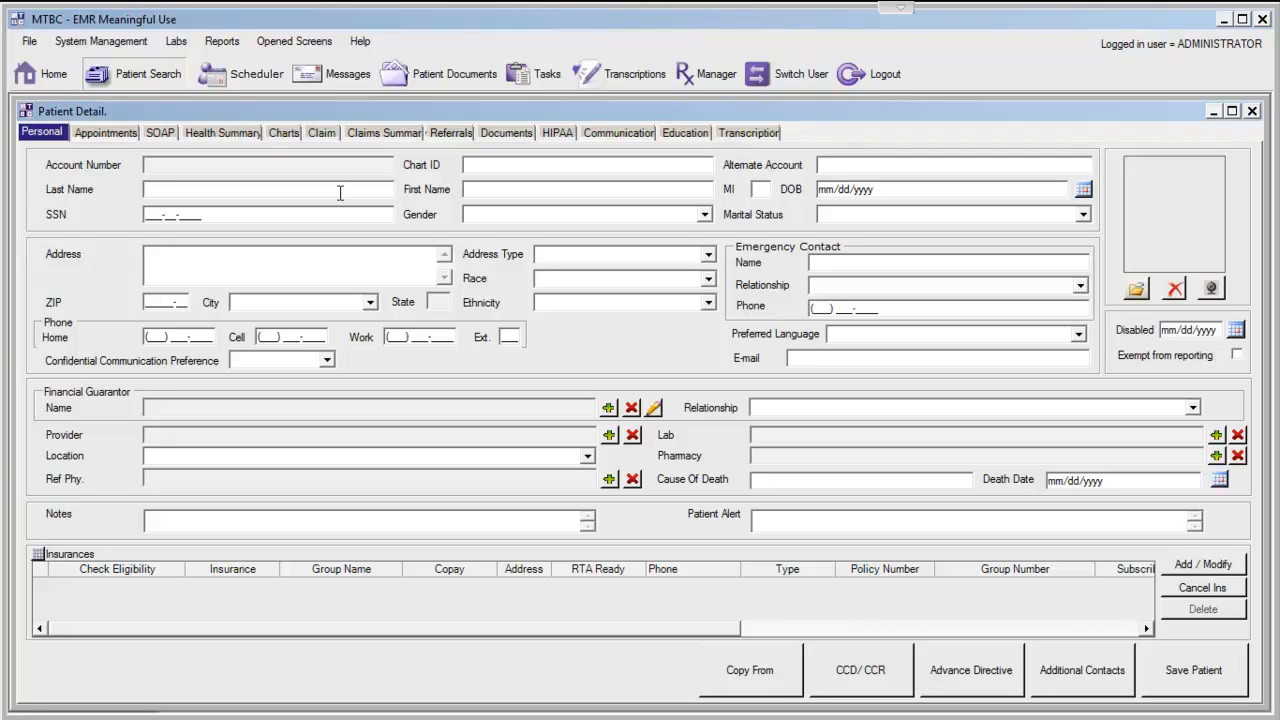
pyautogui.write('SMITH')
pyautogui.press('Tab')
pyautogui.write('MARY')
pyautogui.press('Tab')
pyautogui.press('Tab')
pyautogui.write('12/')
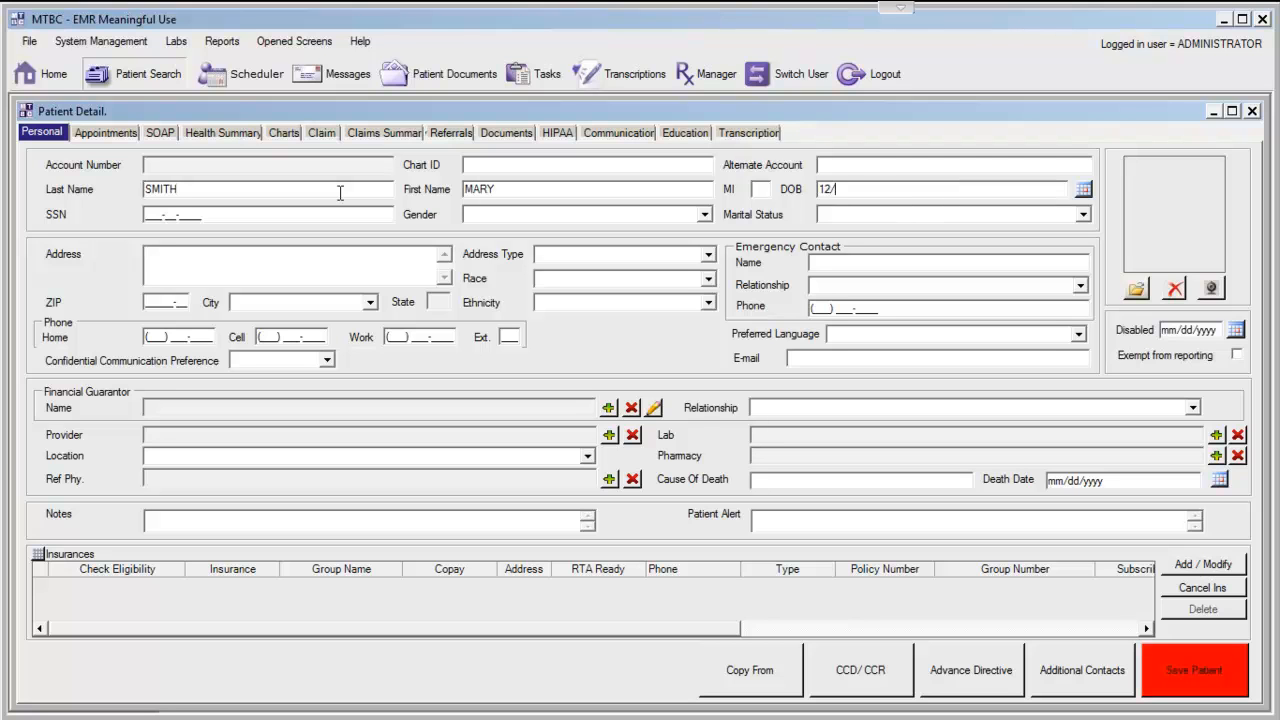
pyautogui.write('07/1970')
# Set the patient's gender to Female, fill in the street address and ZIP code, and save the patient.
pyautogui.press('Tab')
pyautogui.press('Tab')
pyautogui.press('f')
pyautogui.press('Tab')
pyautogui.press('Tab')
pyautogui.write('123 MAIN ST.')
pyautogui.press('Tab')
pyautogui.write('08823')
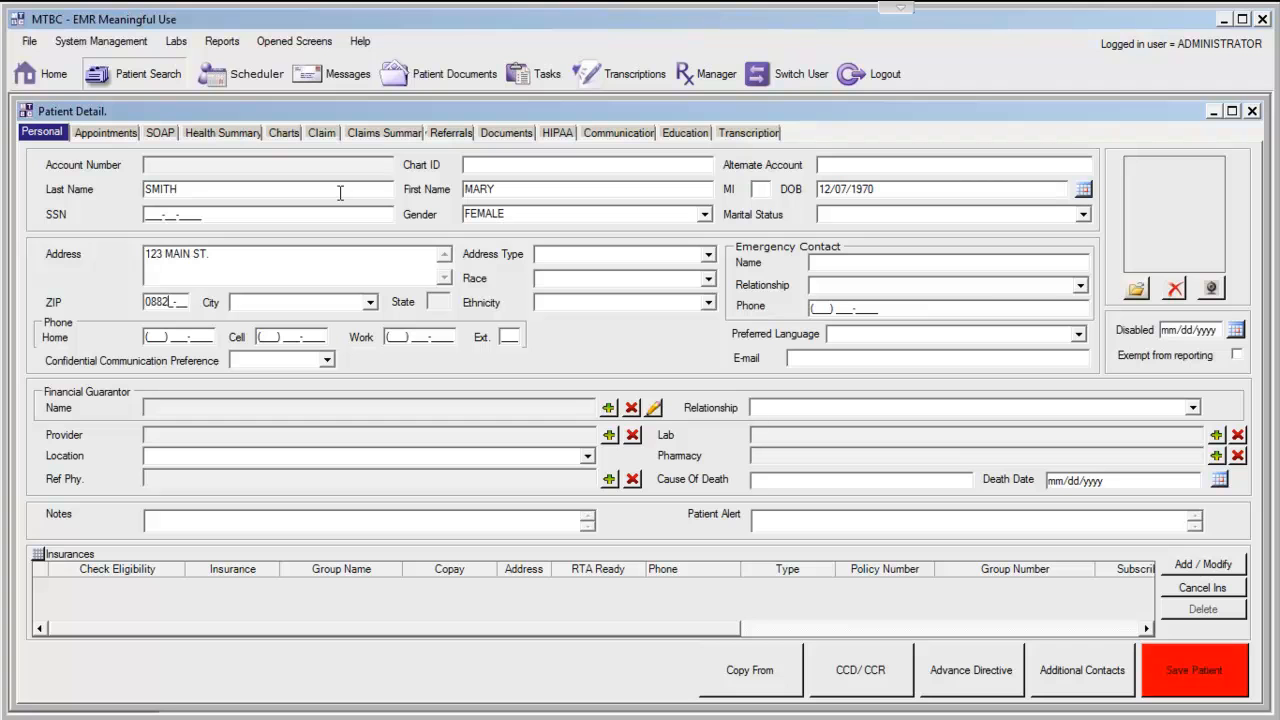
pyautogui.click(1193, 670)
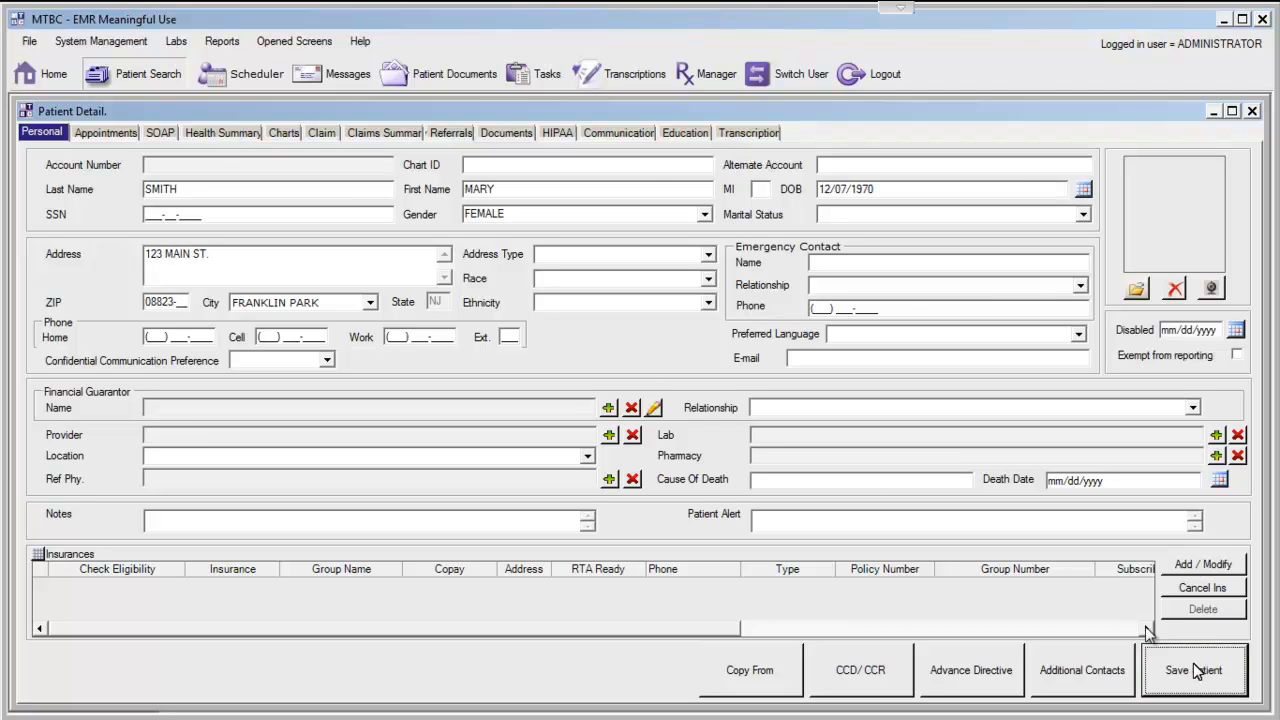
# Create a new chart for the saved patient and open its Plan of Care section.
pyautogui.click(280, 134)
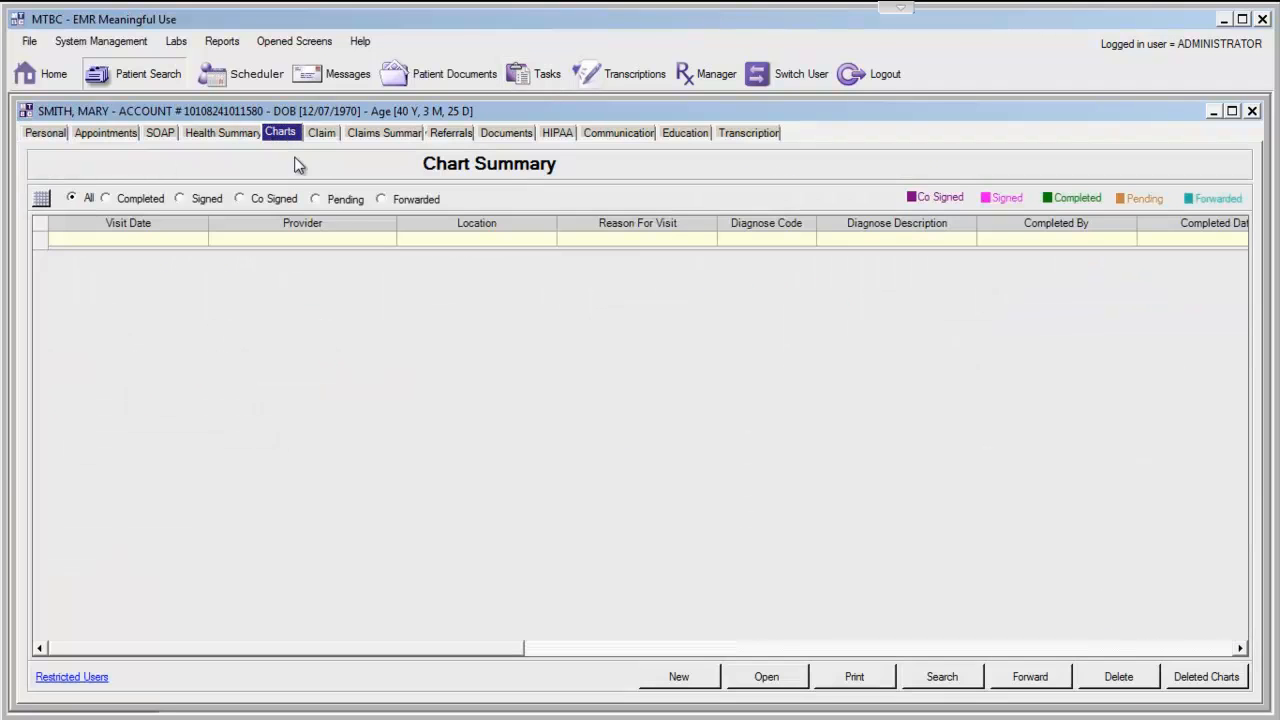
pyautogui.click(679, 676)
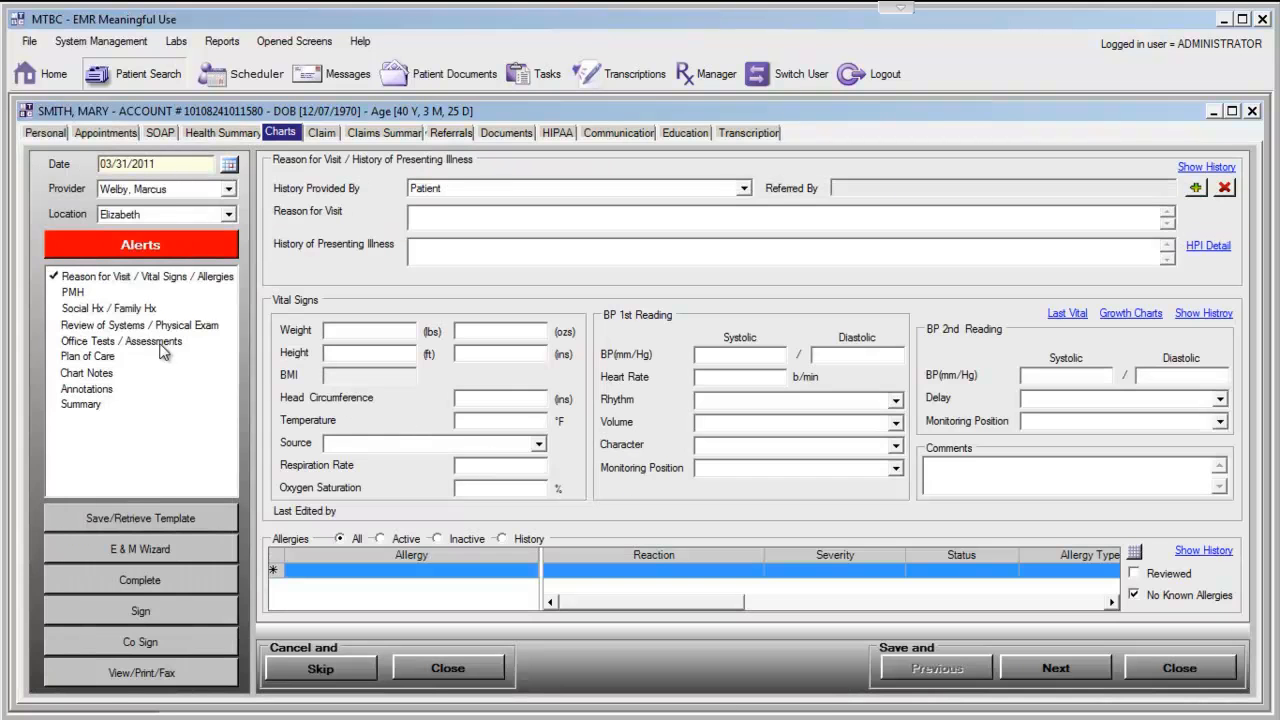
pyautogui.click(100, 356)
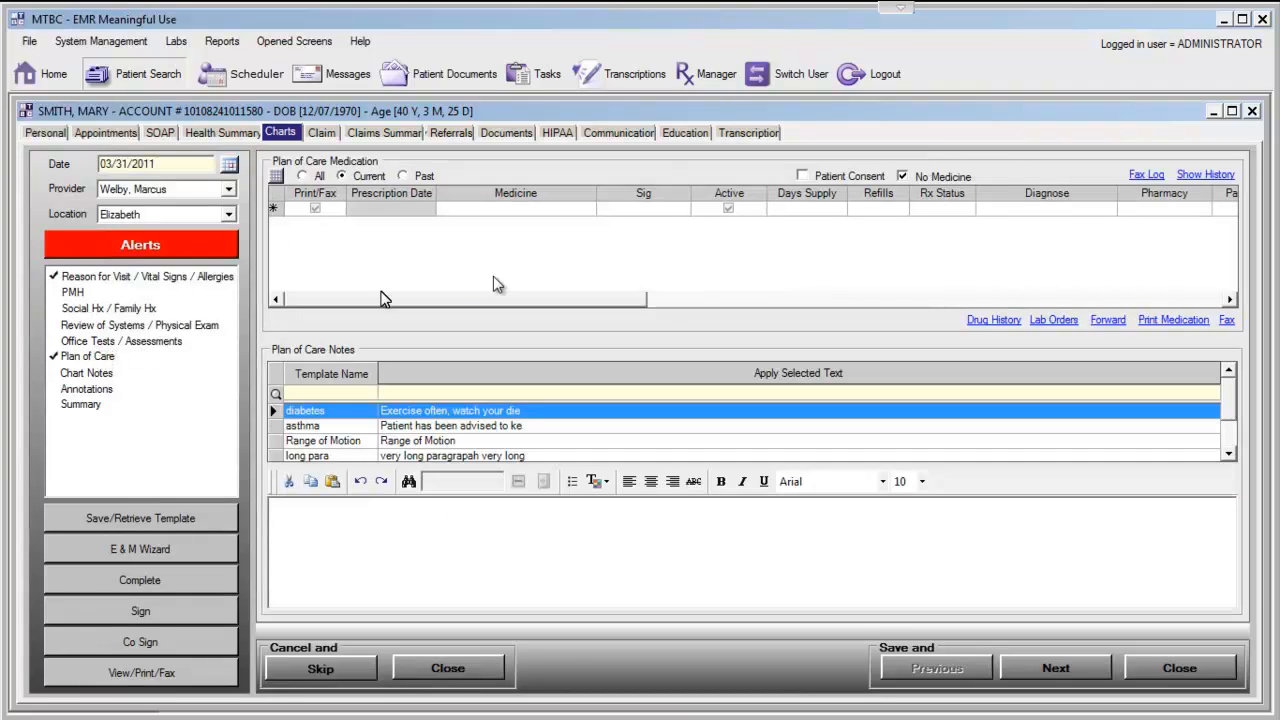
# Start the new patient's first medication entry without a benefit plan and set its type to Prescription.
pyautogui.click(584, 208)
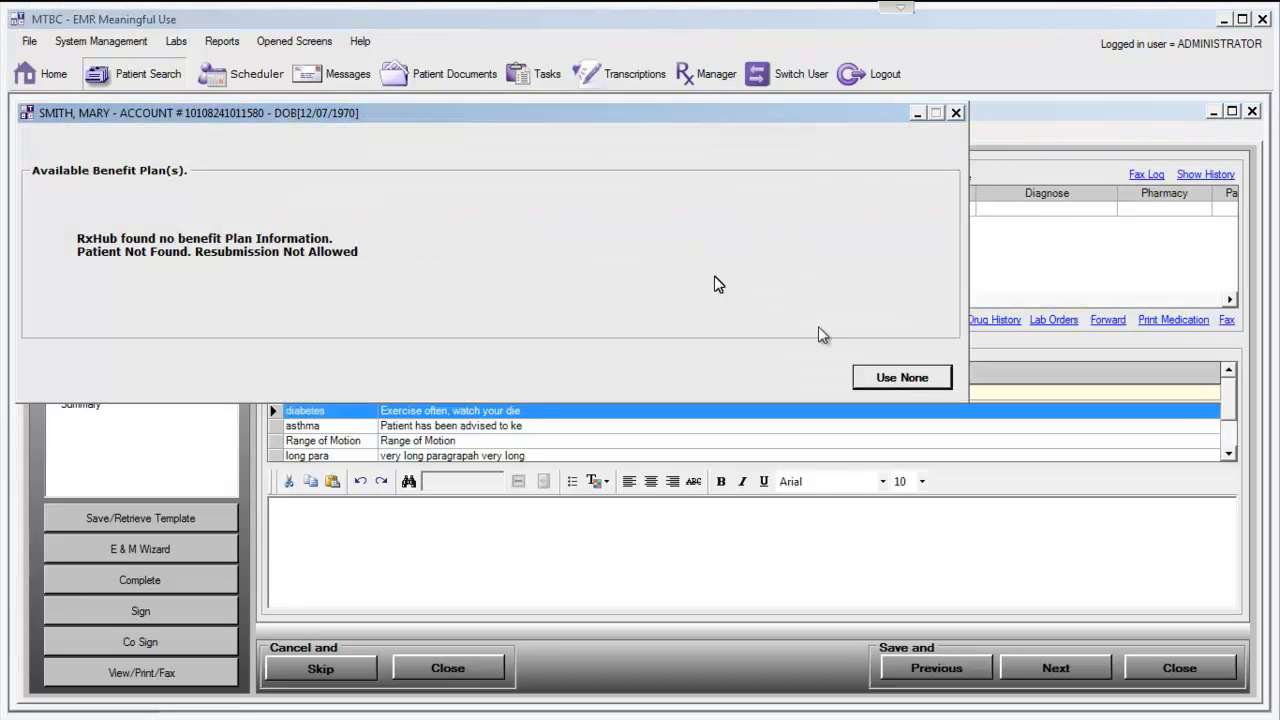
pyautogui.click(902, 378)
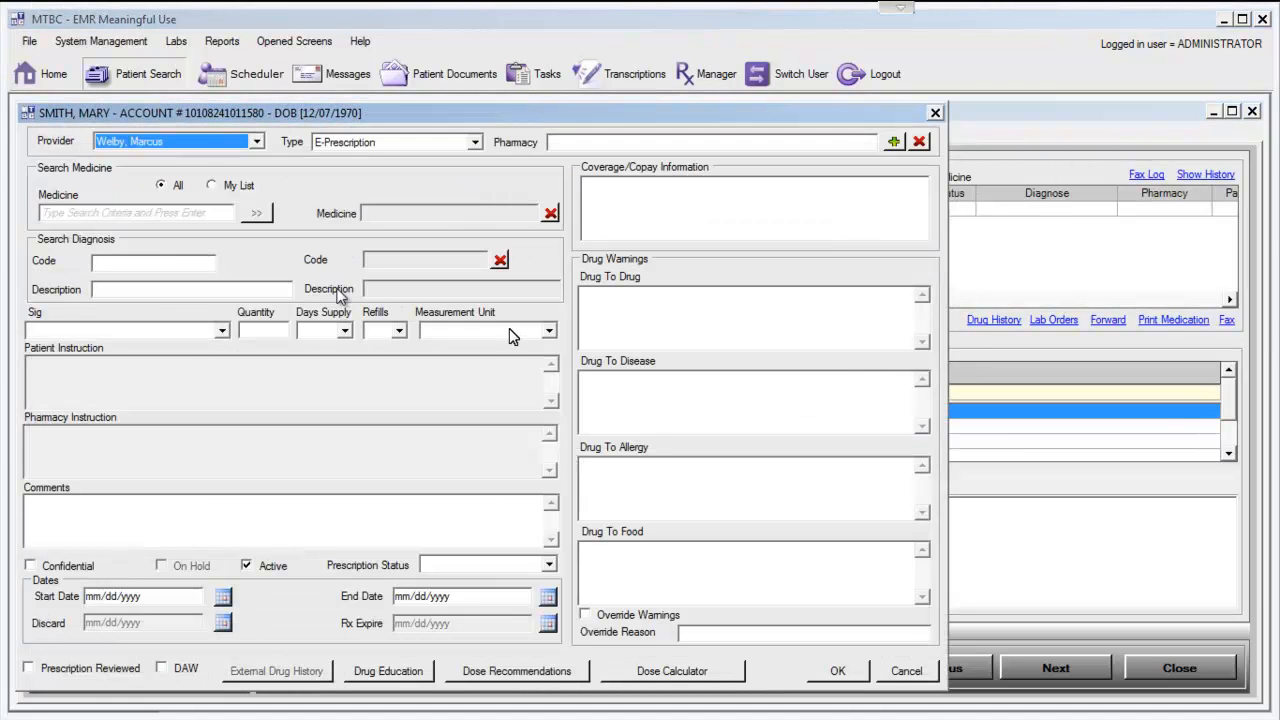
pyautogui.click(113, 212)
pyautogui.click(430, 142)
pyautogui.click(388, 171)
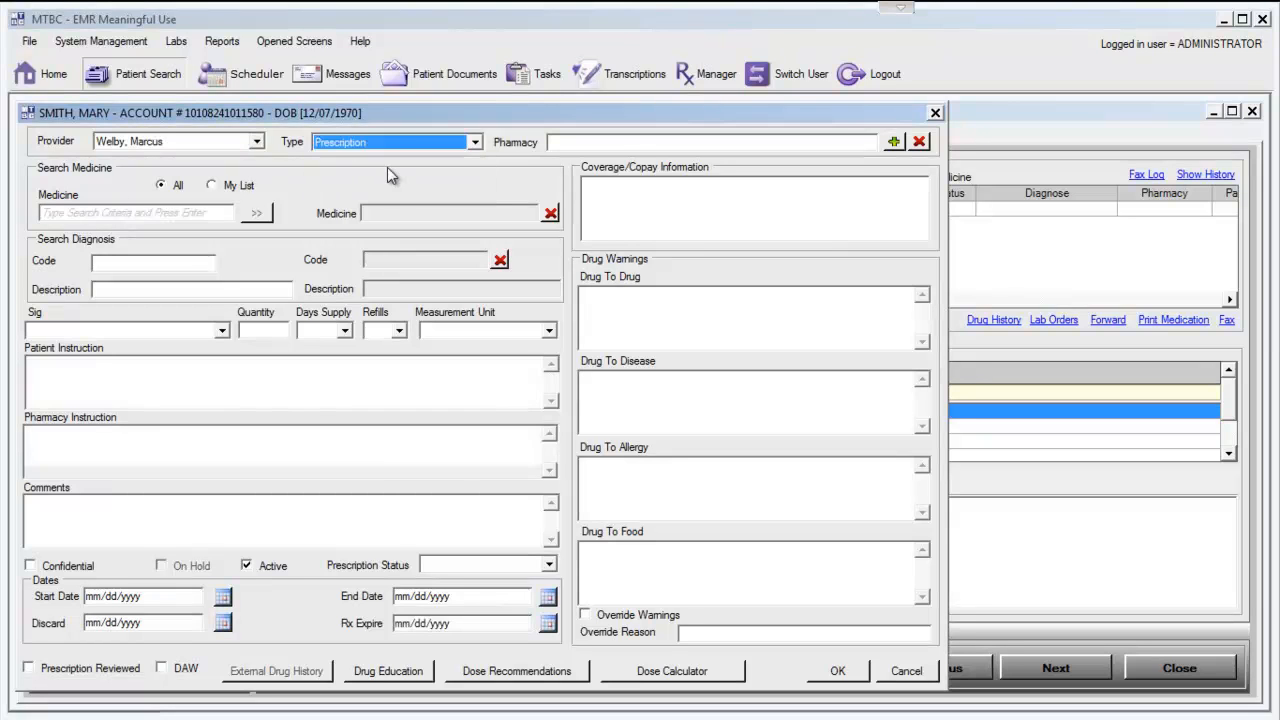
# Search for lipitor, select Lipitor 40 mg Tab as the medicine, and save the prescription.
pyautogui.click(210, 216)
pyautogui.write('lipitor')
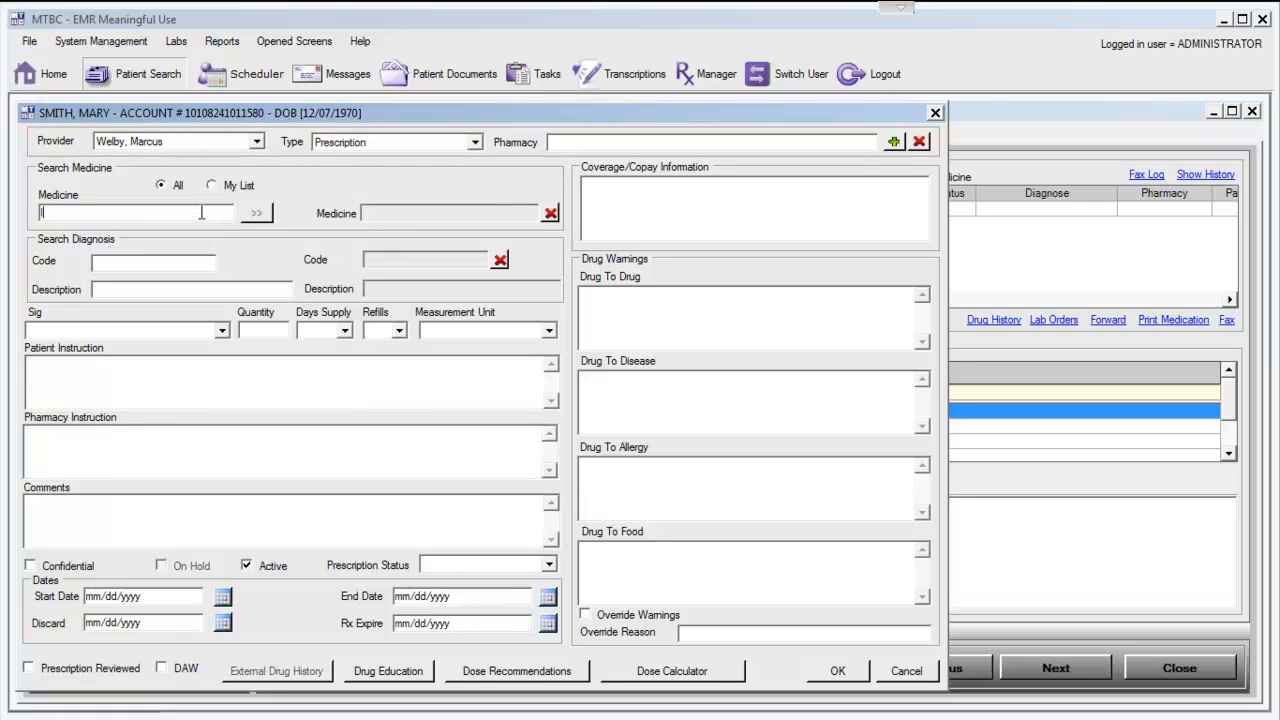
pyautogui.press('Return')
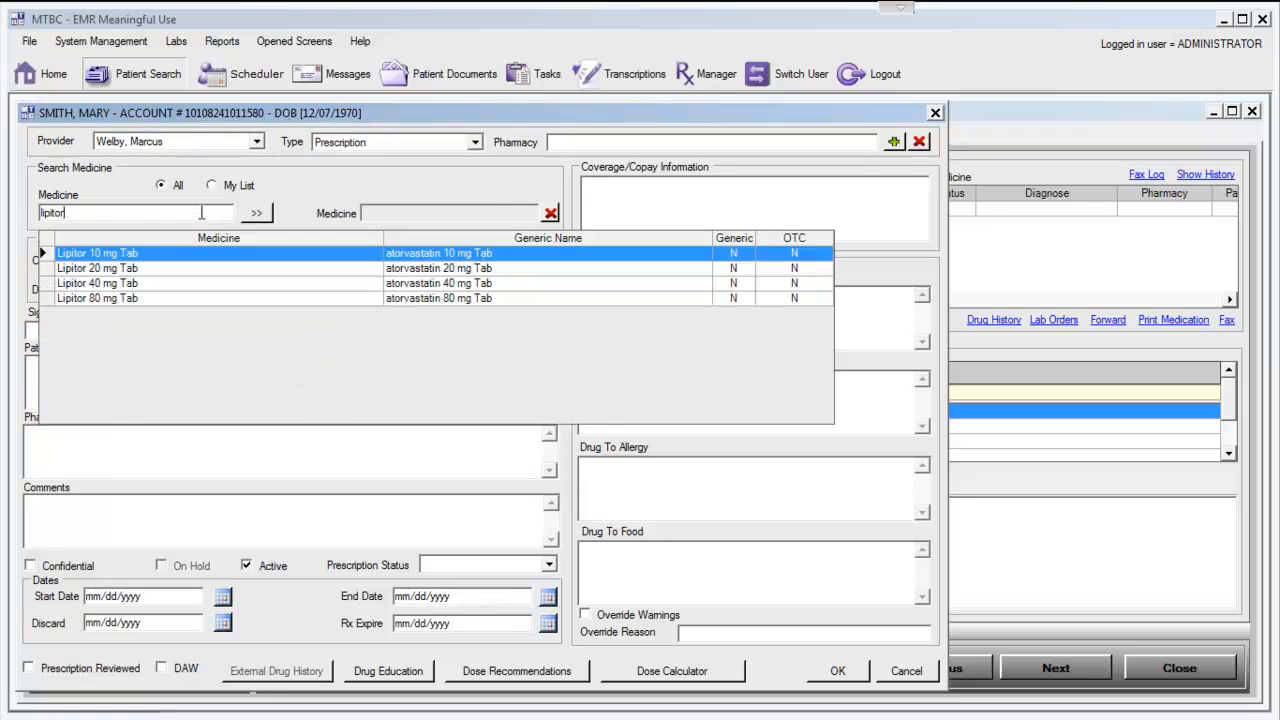
pyautogui.doubleClick(105, 284)
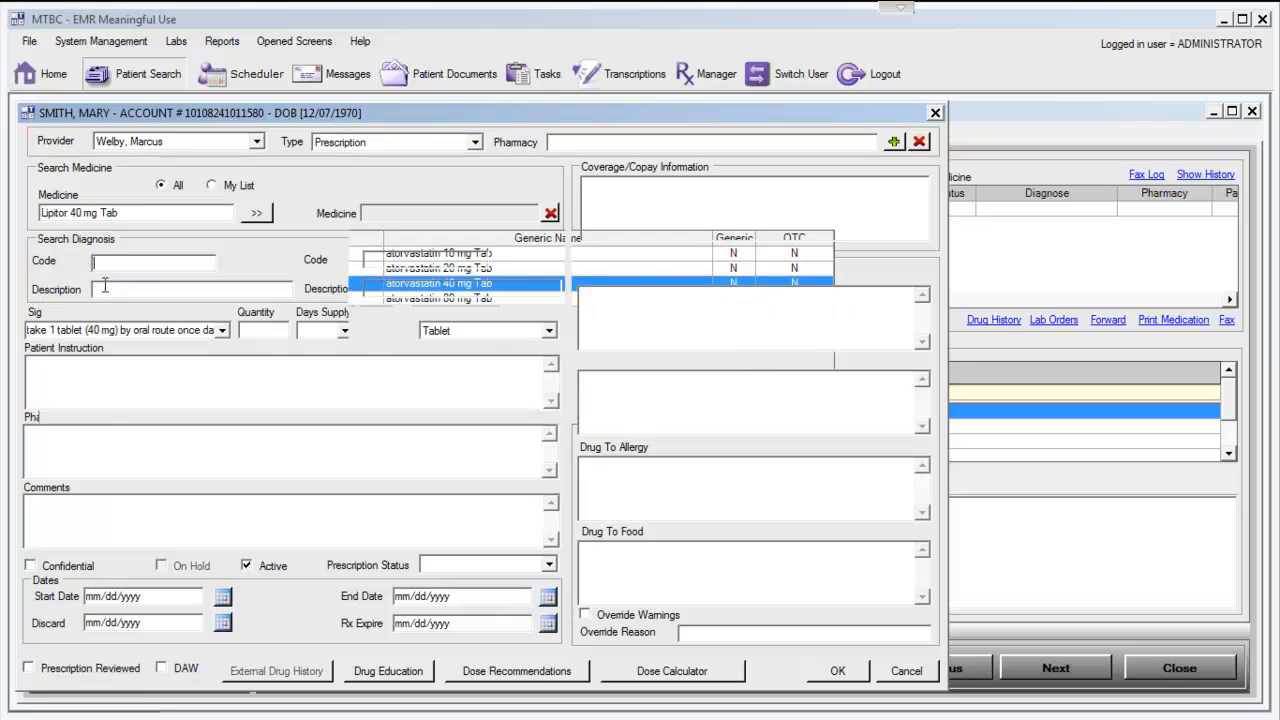
pyautogui.click(838, 671)
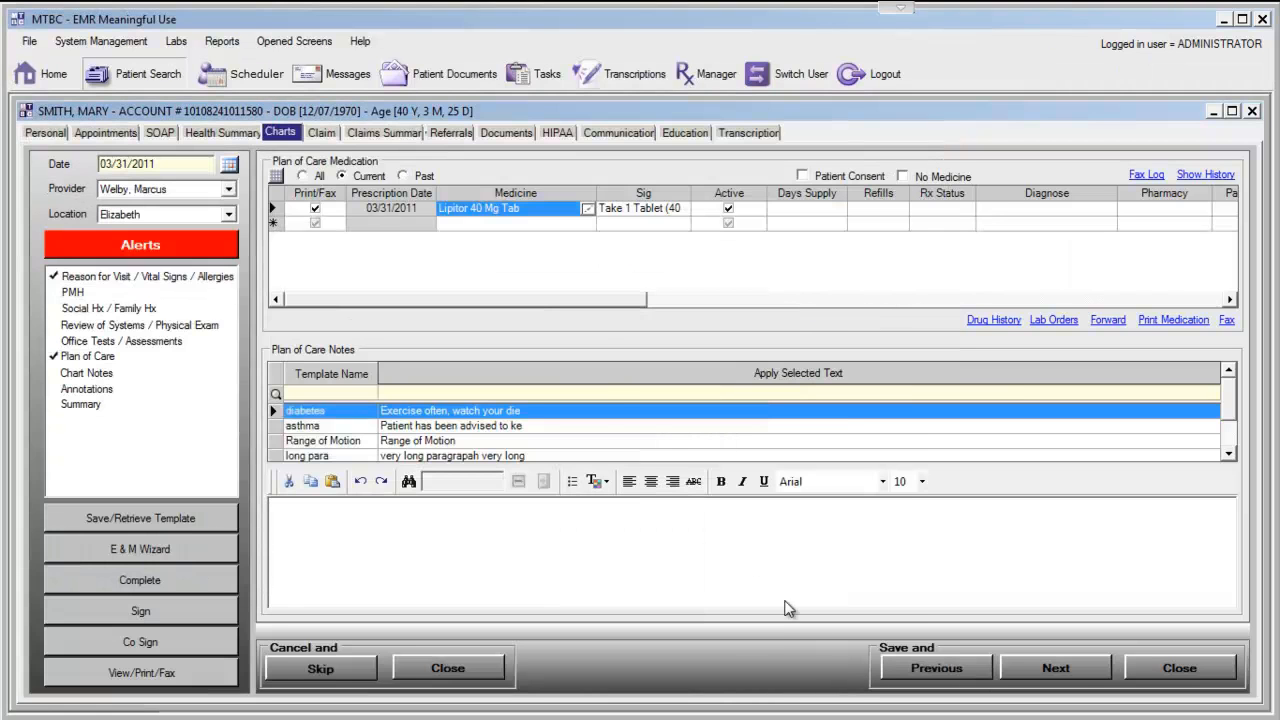